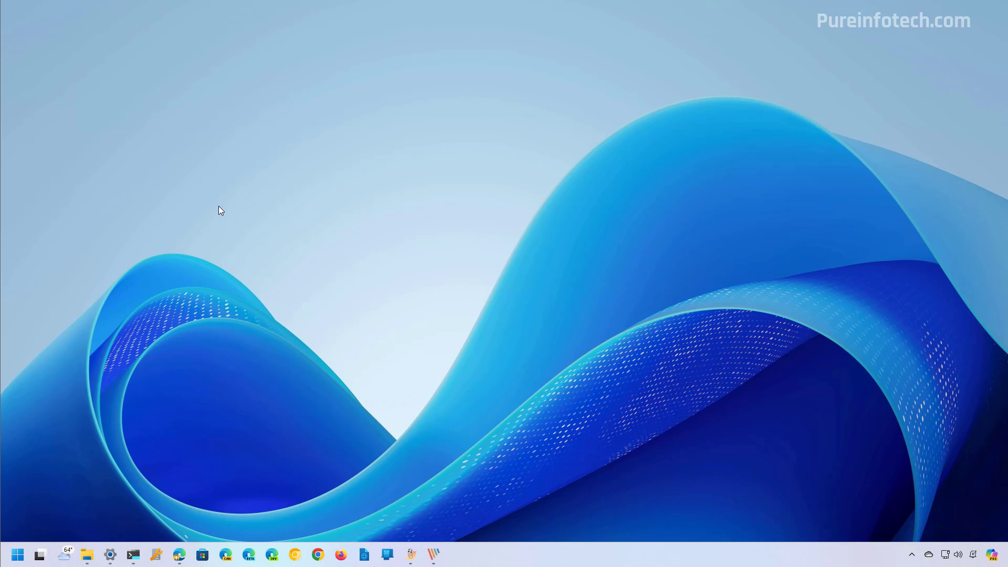
Step: Launch Settings from Start search and open the Outlook (new) options under Apps > Installed apps
key(super)
text(se)
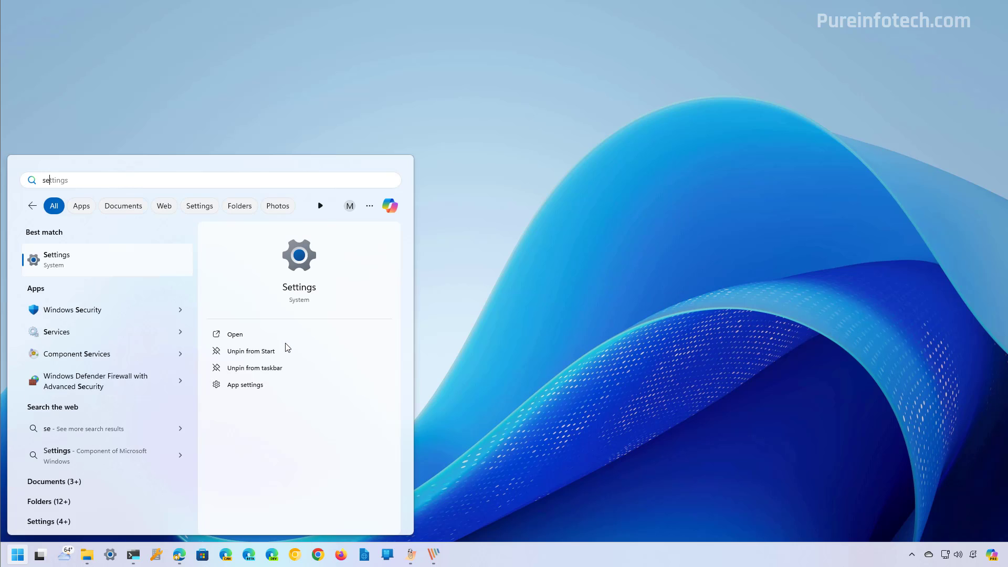
text(ttings)
click(135, 265)
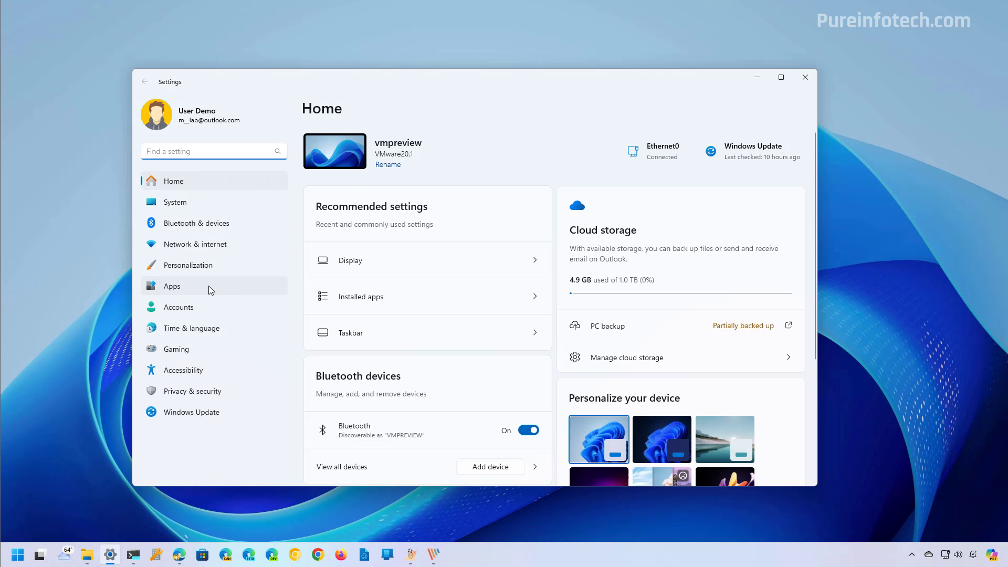
click(209, 285)
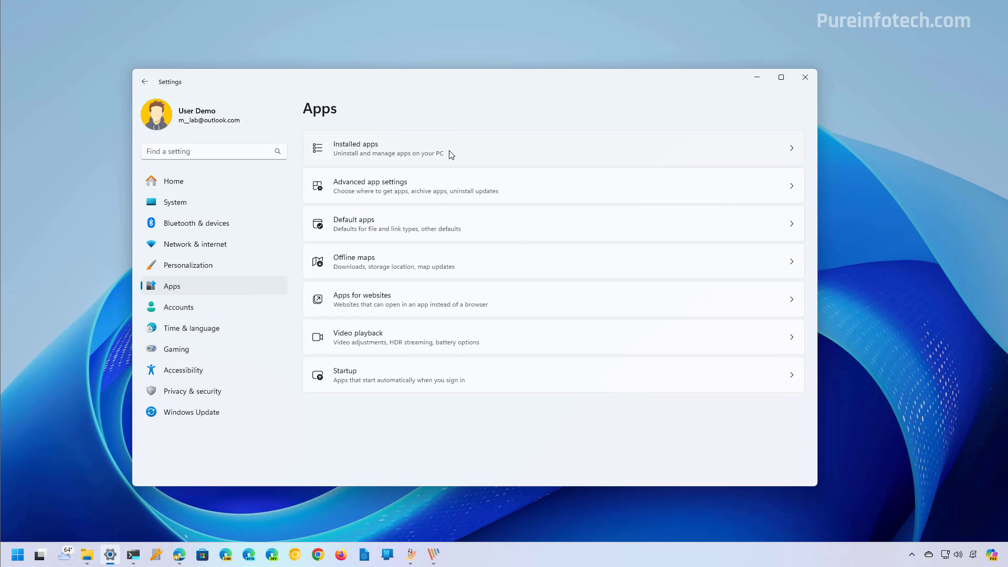
click(451, 154)
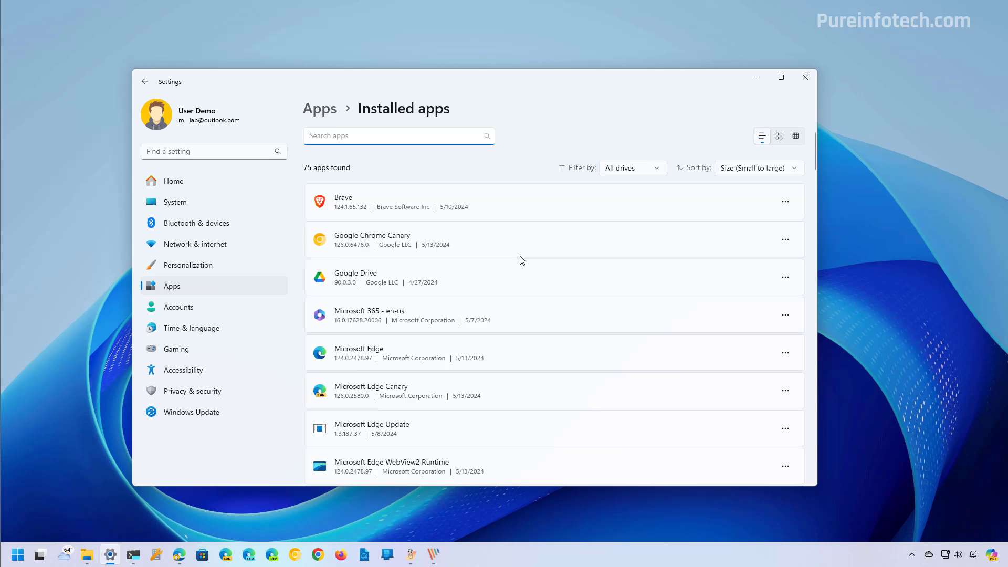
scroll(522, 260, down, 20)
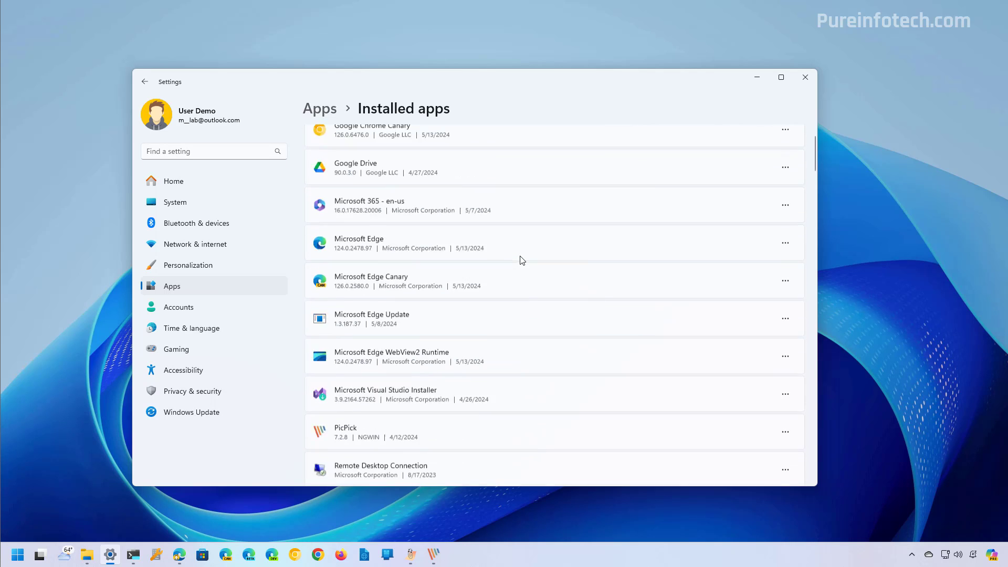
click(785, 306)
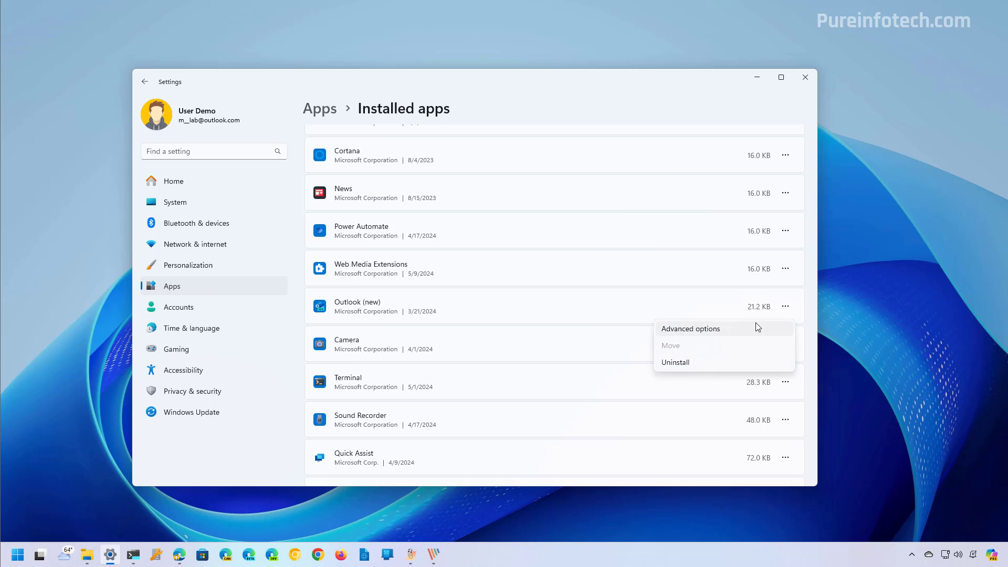
Step: Run Repair on Outlook (new) from its Advanced options Reset section
click(712, 334)
scroll(658, 278, down, 5)
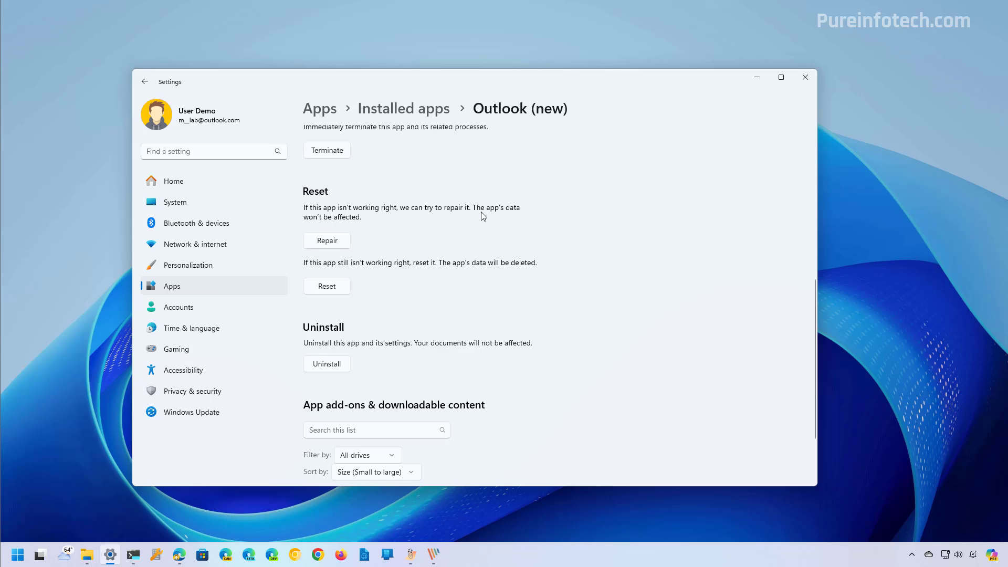
click(329, 244)
Step: Launch Outlook (new) from Start to check it opens, then close it
click(18, 556)
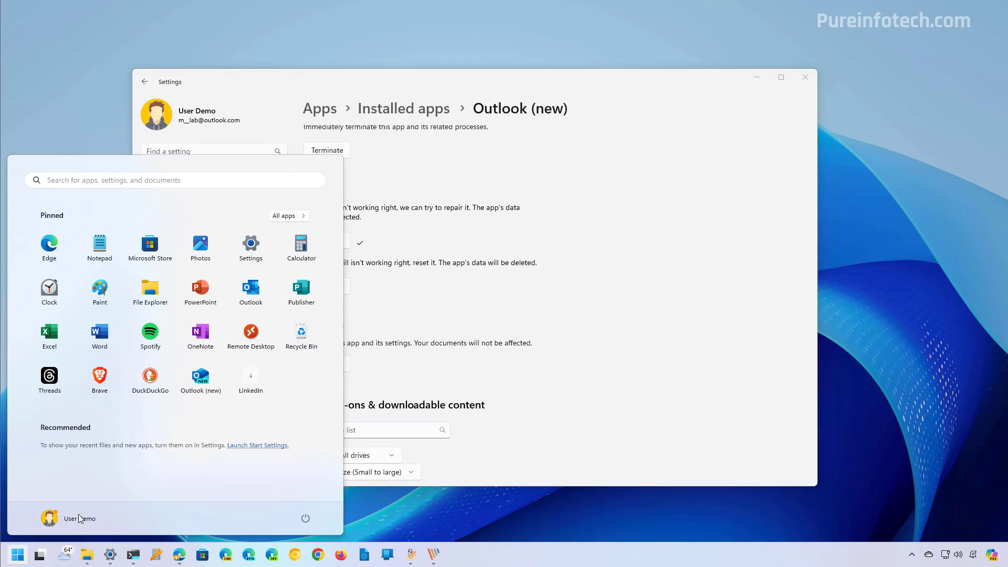
click(207, 384)
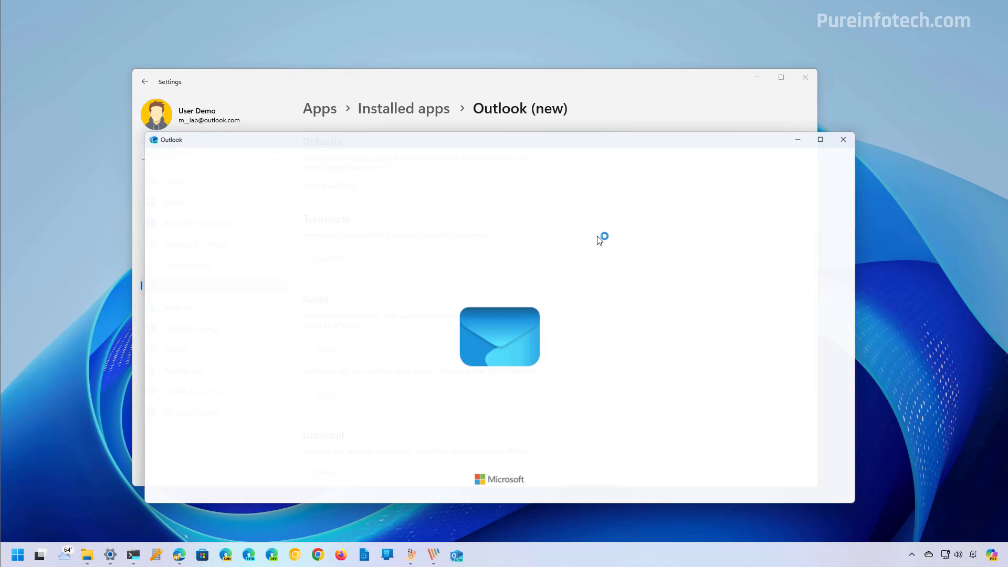
key(alt+F4)
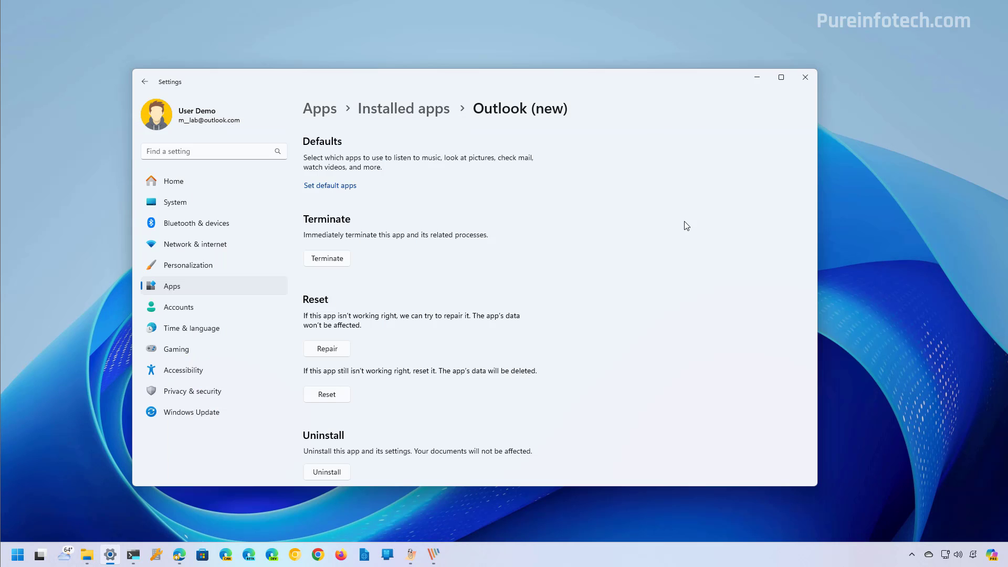
Step: Reset Outlook (new), confirming deletion of its data on this device
click(333, 399)
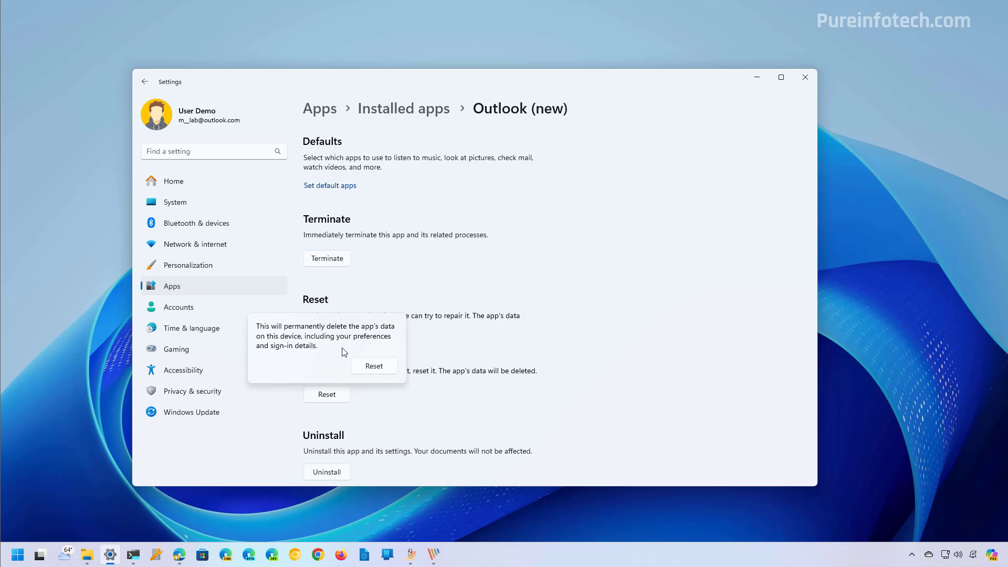
click(373, 367)
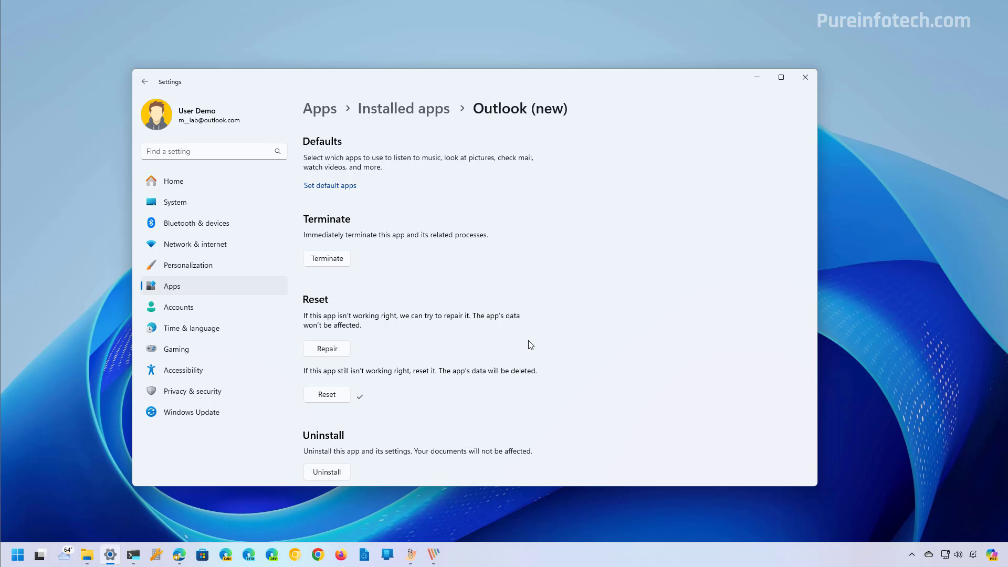
click(17, 559)
click(653, 211)
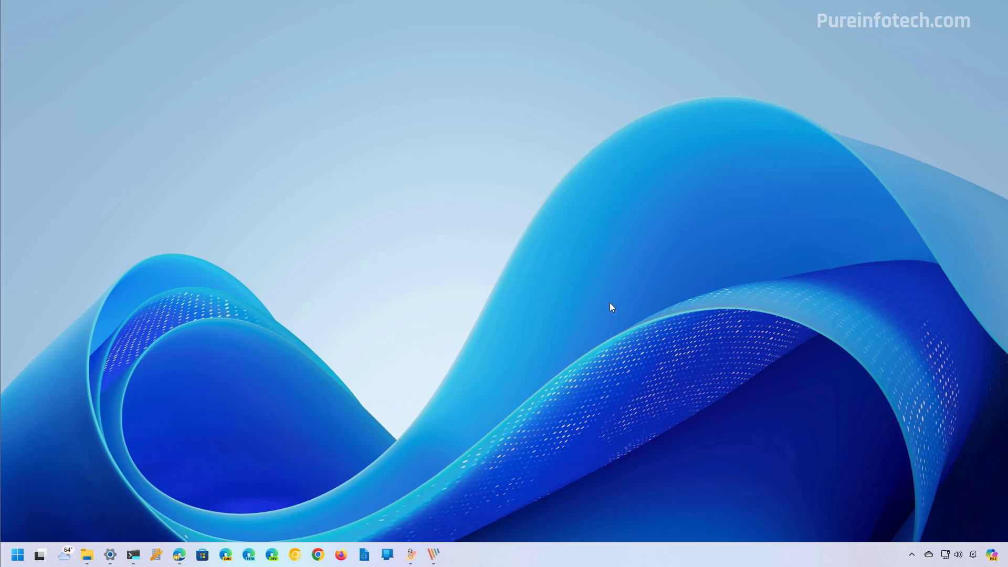
Step: Run Terminal Preview as administrator with a Windows PowerShell tab, closing the Command Prompt tab
key(super)
text(ter)
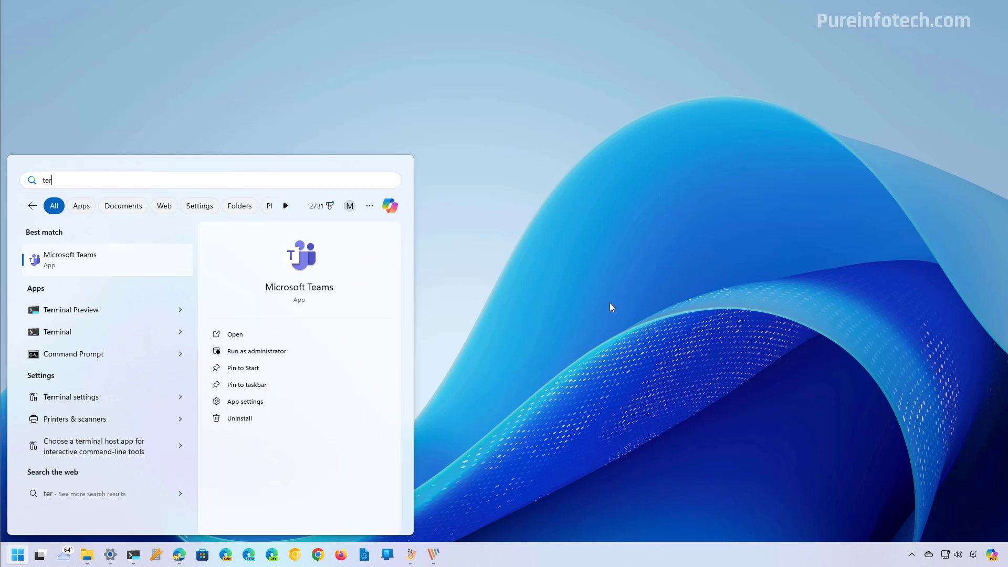
right_click(116, 346)
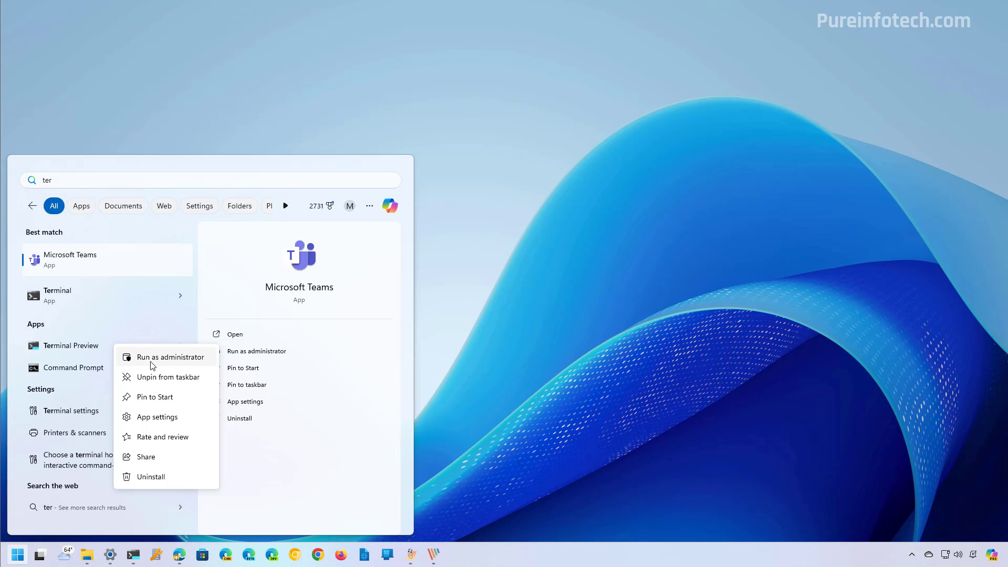
click(153, 358)
click(377, 76)
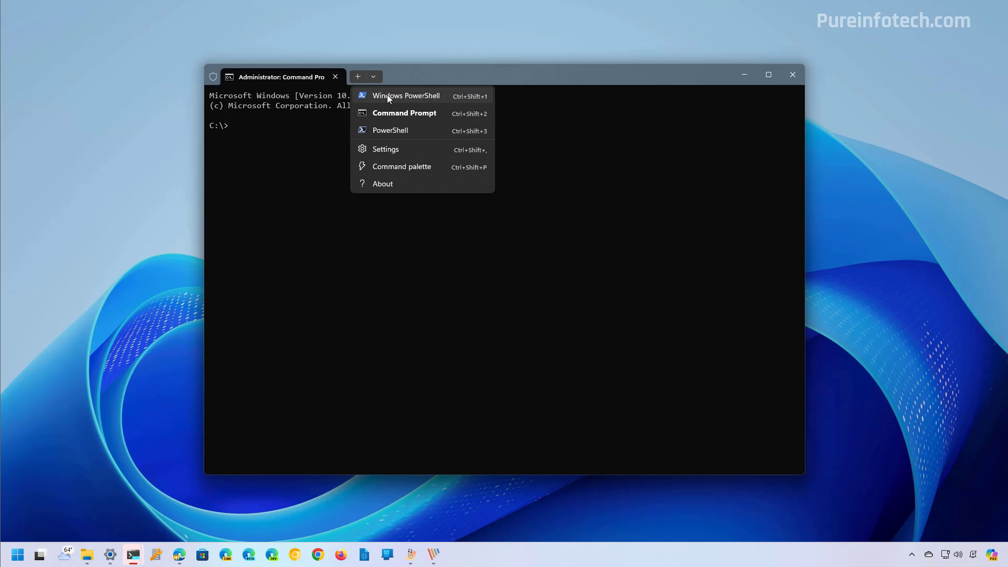
click(387, 96)
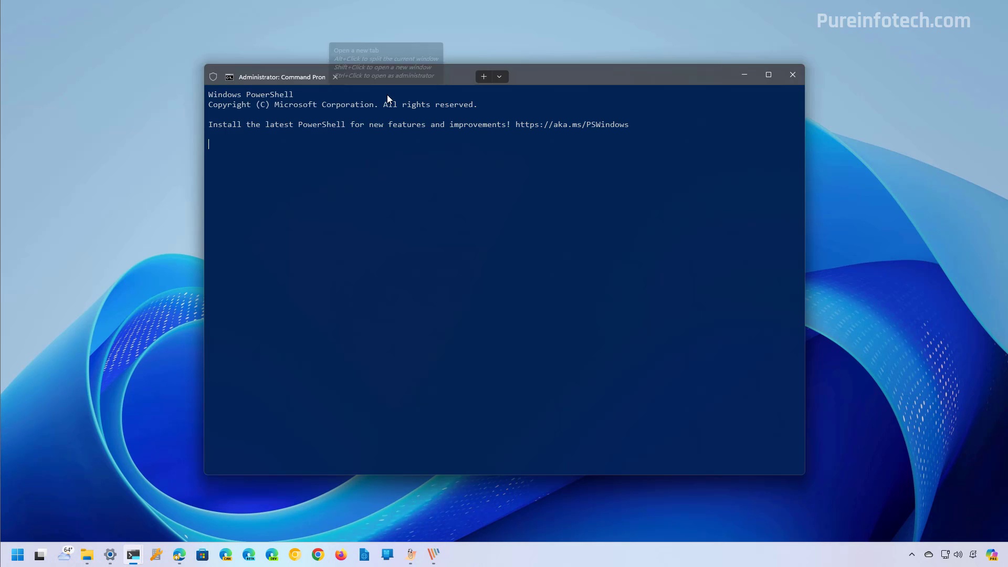
click(335, 77)
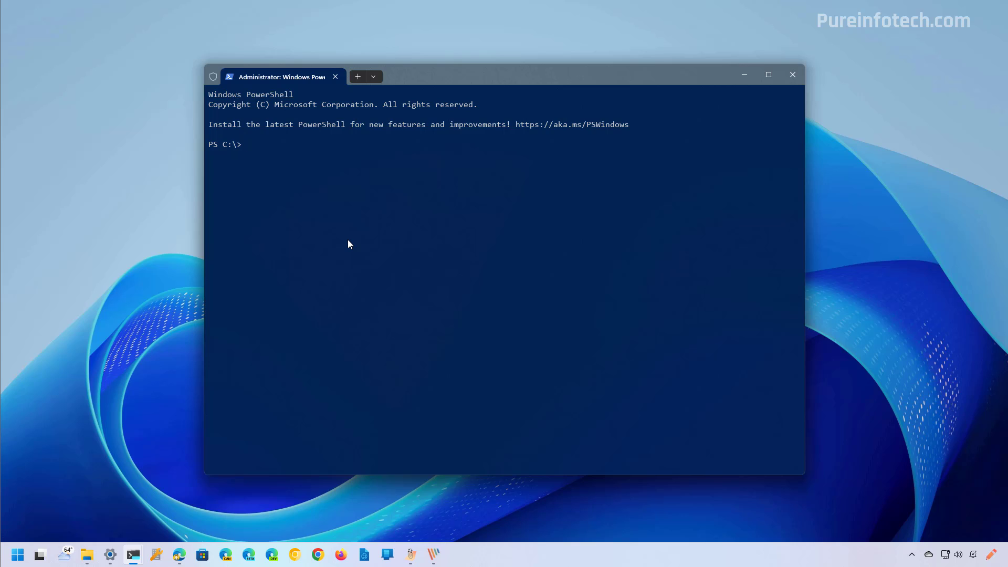
Step: Run Get-AppxPackage | Select name to list installed package names, with enlarged text
text(Get-AppxPackage | Select name)
key(ctrl+equal)
key(ctrl+equal)
key(ctrl+equal)
key(Return)
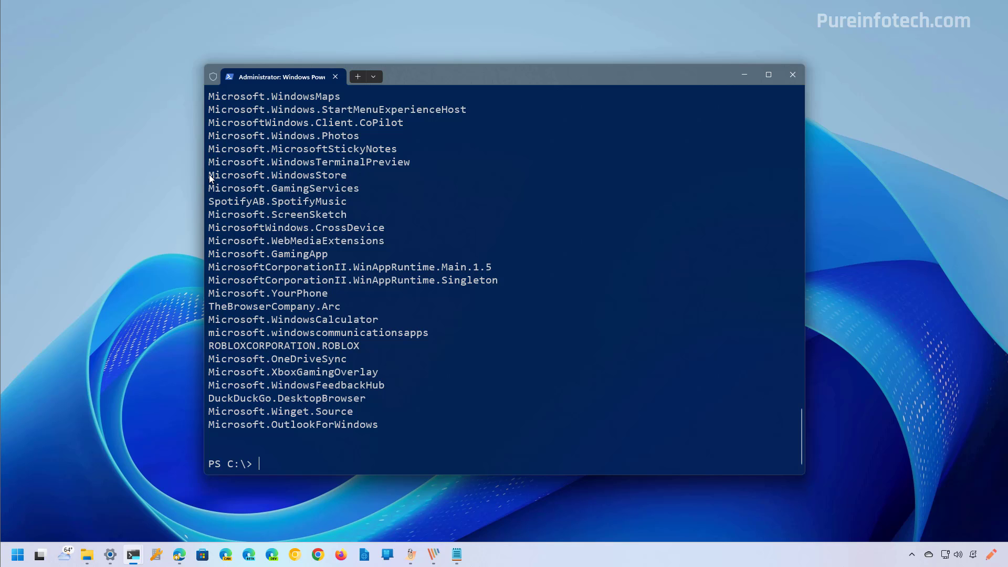
Step: Run Get-AppxPackage "Microsoft.WindowsStore" | Reset-AppxPackage to reset the Microsoft Store
text(Get-AppxPackage "Microsoft.WindowsStore" | Reset-AppxPackage)
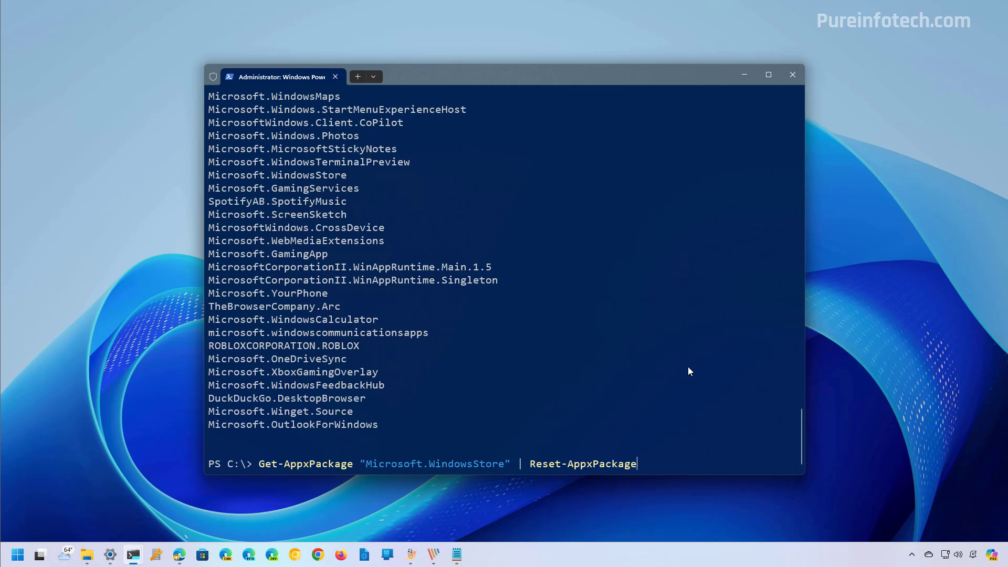
key(Return)
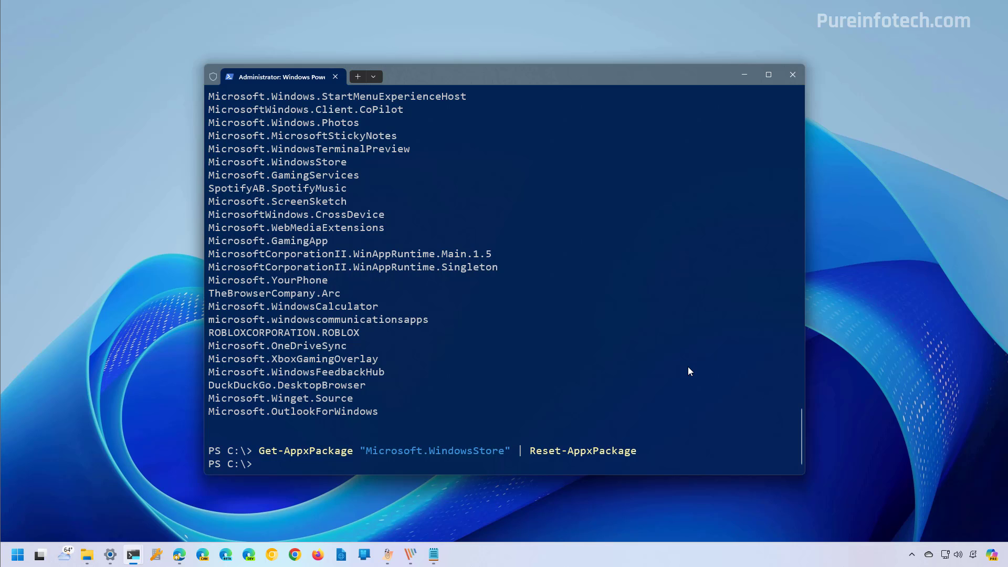
key(super)
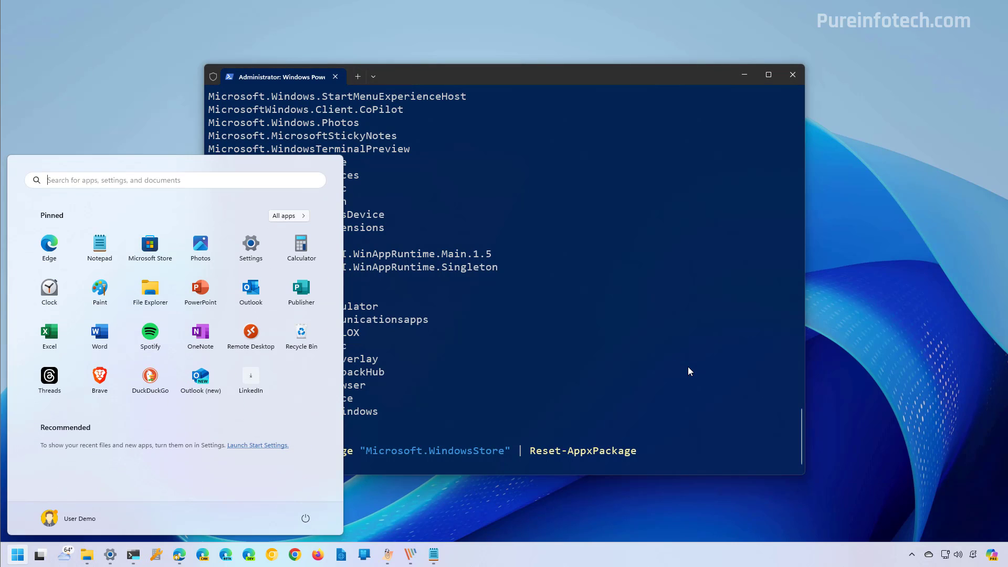
Step: Confirm Microsoft Store opens after the reset, close it, review the terminal output, and show the desktop
click(149, 243)
click(857, 92)
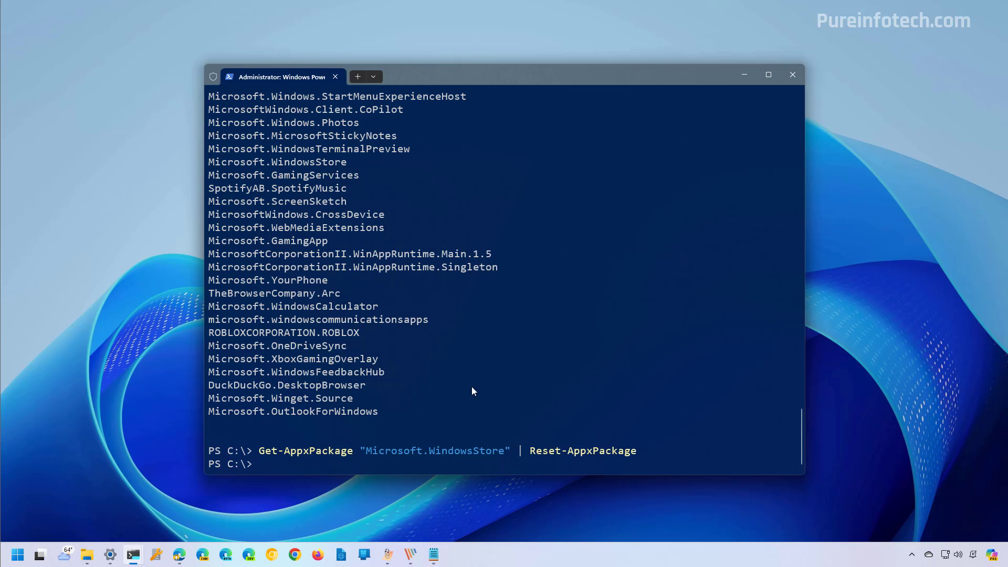
scroll(217, 139, up, 1)
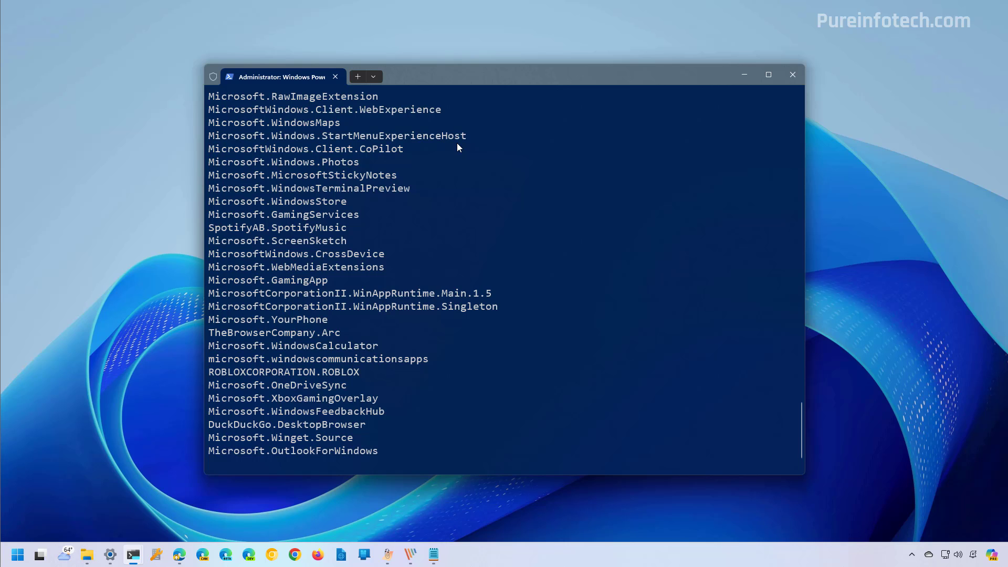
scroll(407, 325, down, 1)
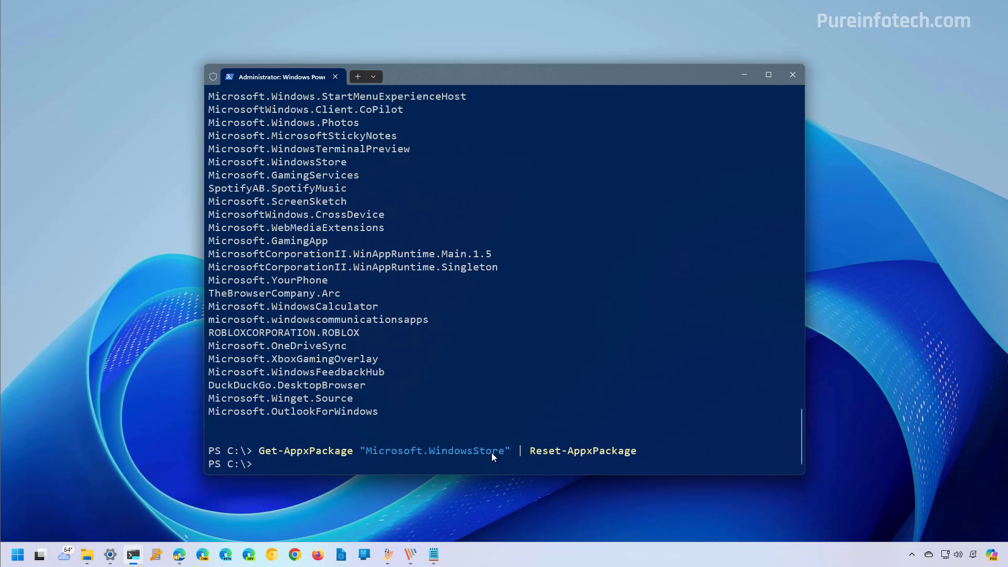
scroll(477, 420, up, 2)
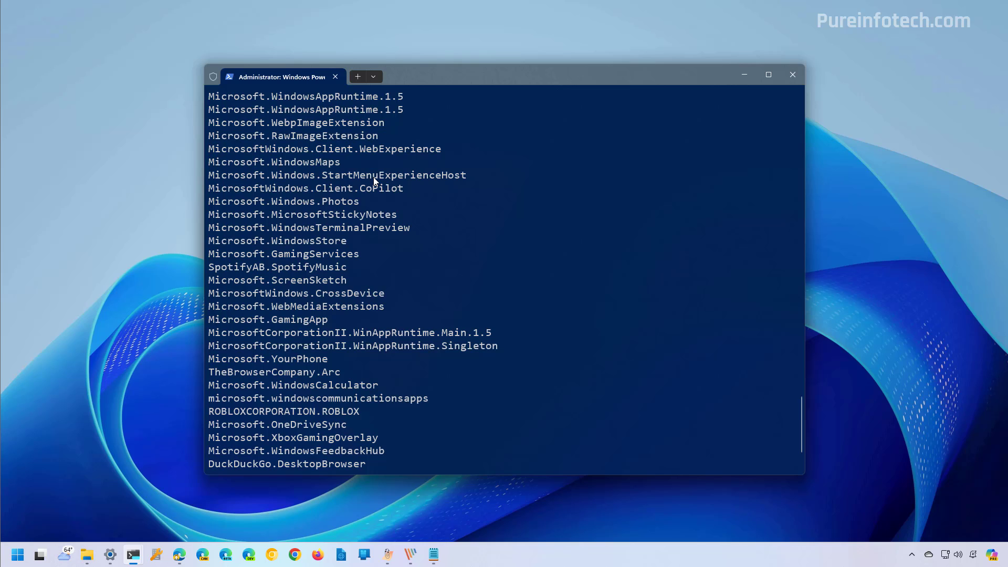
key(super+d)
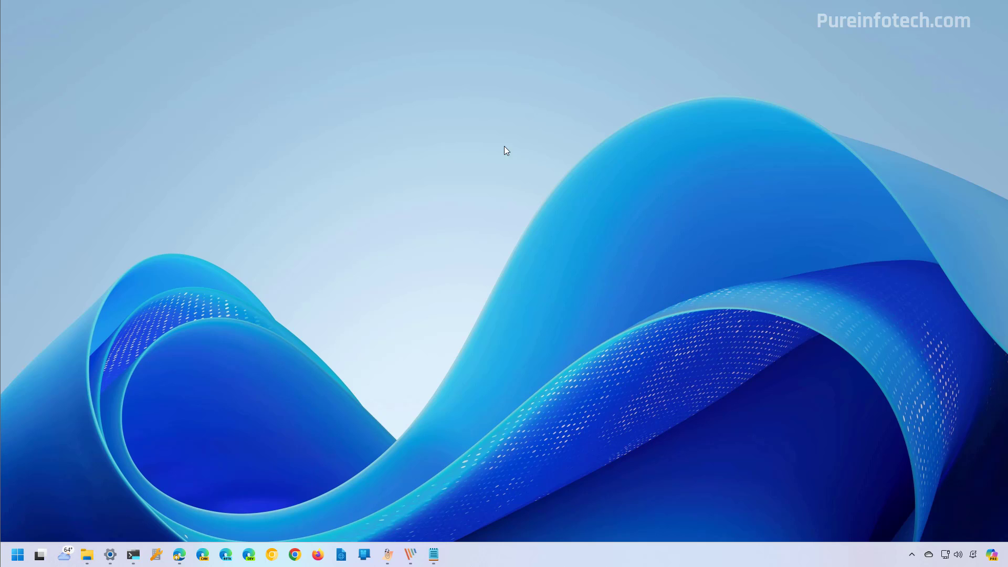
click(110, 555)
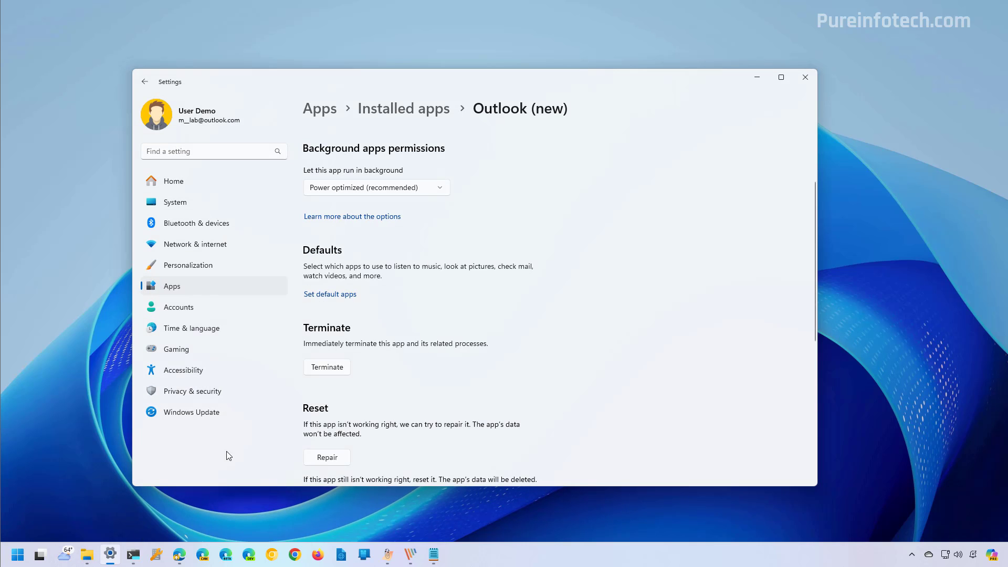
click(398, 109)
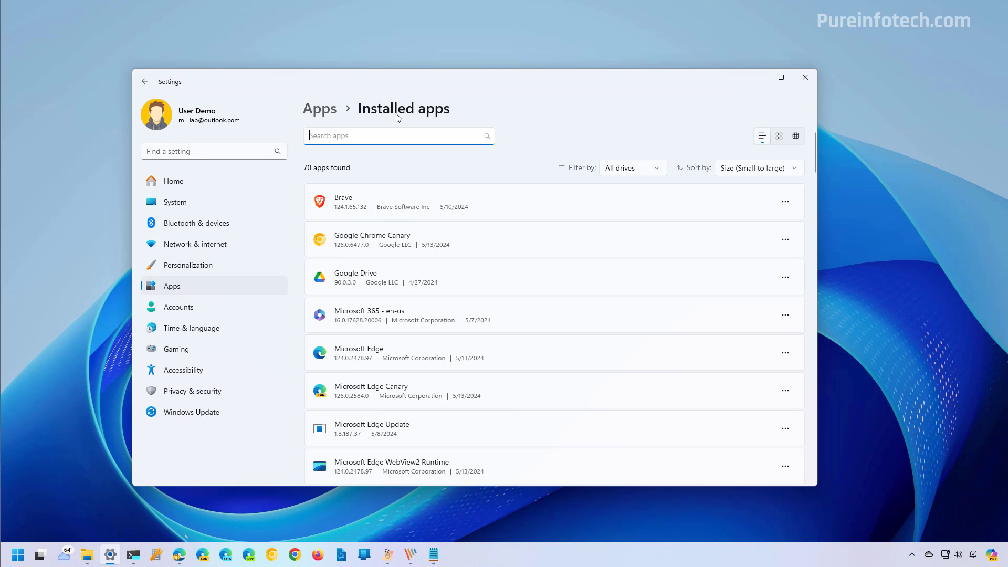
click(791, 203)
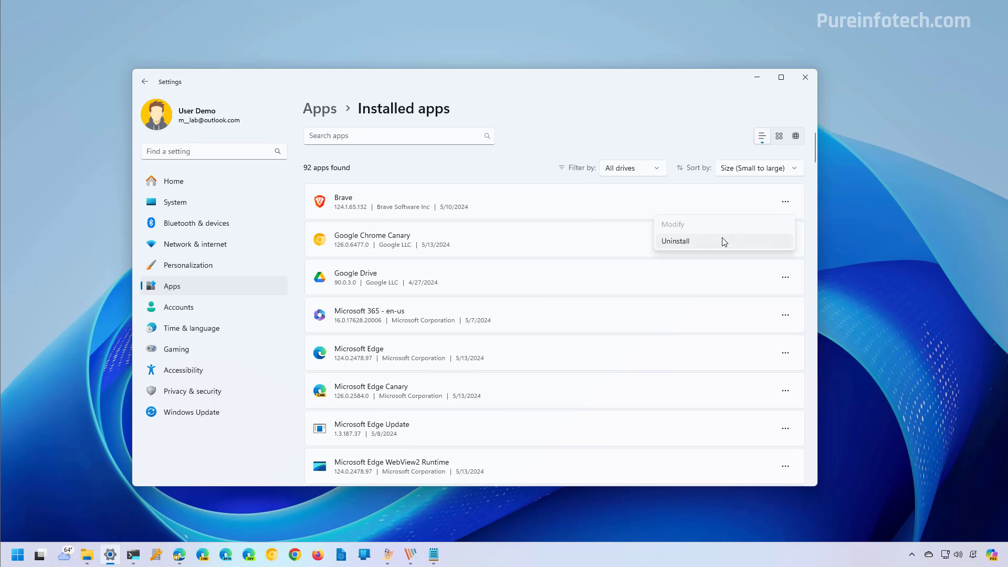
key(Escape)
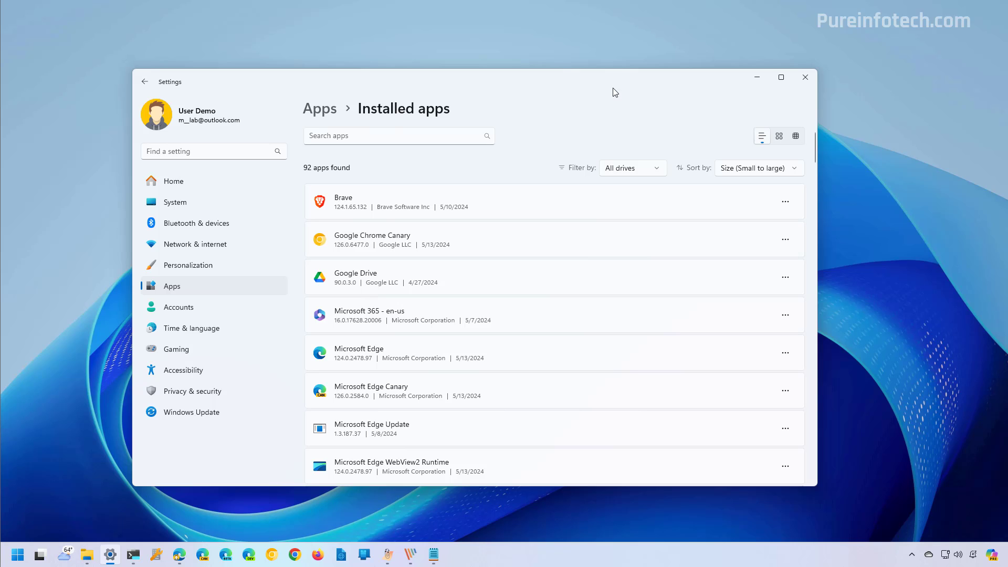
click(757, 78)
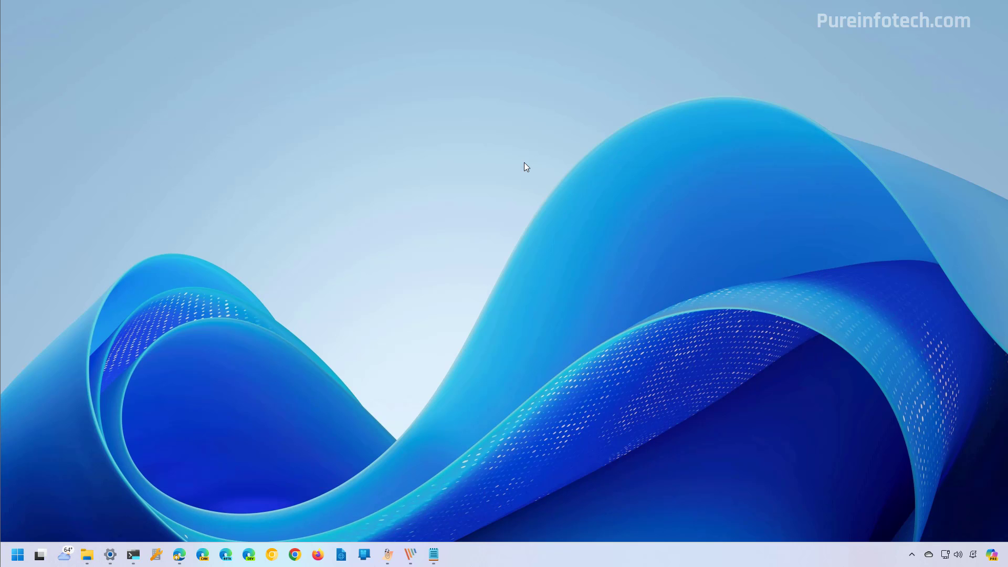